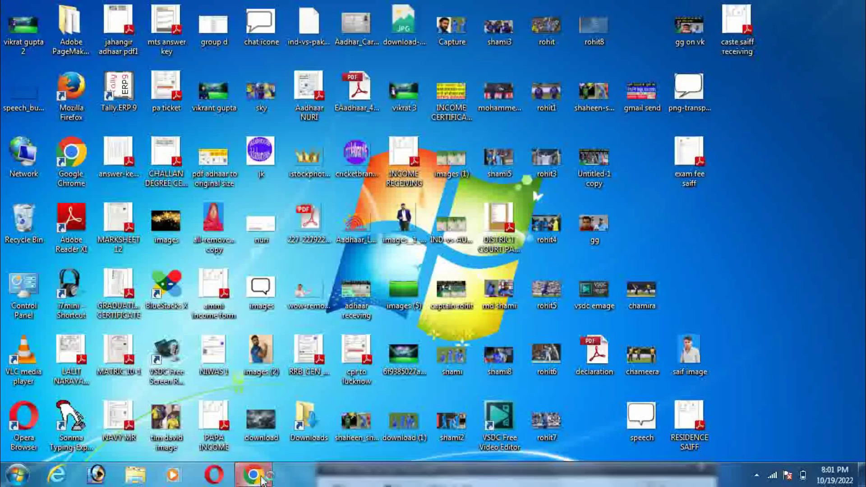
Launch Google Chrome from the taskbar
{"action": "left_click", "coordinate": [254, 475]}
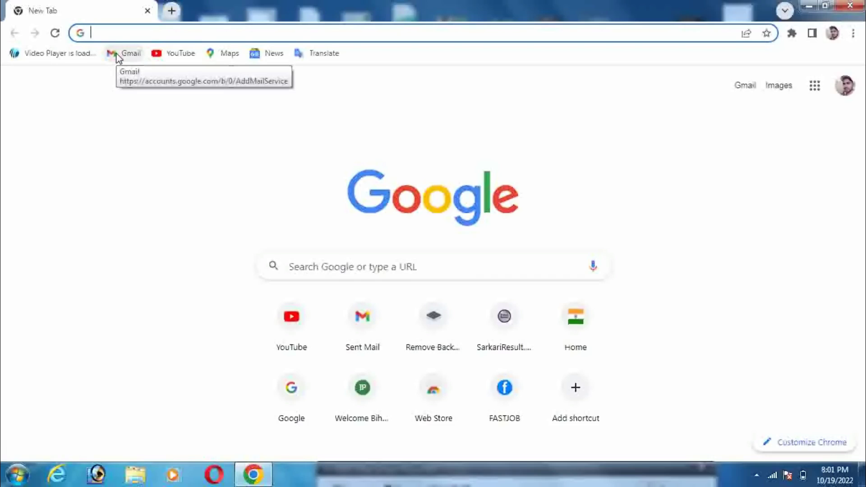
Load the Gmail inbox from the bookmarks bar and start a new message
{"action": "left_click", "coordinate": [752, 92]}
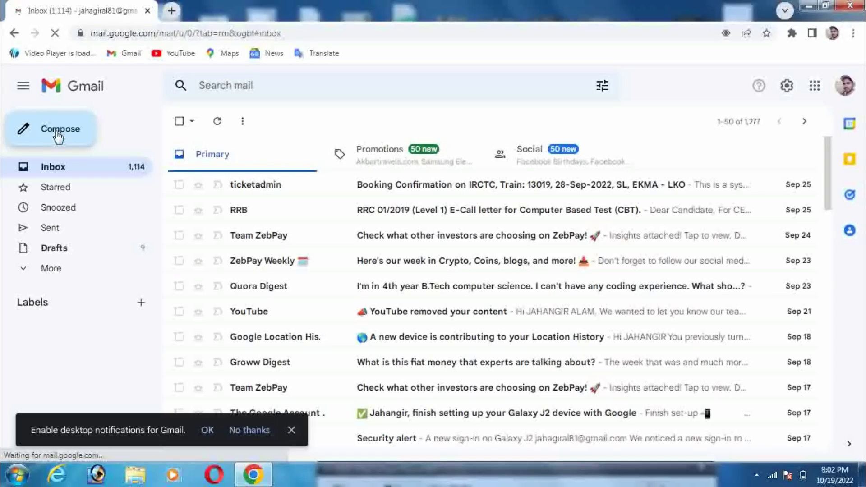
{"action": "left_click", "coordinate": [59, 132]}
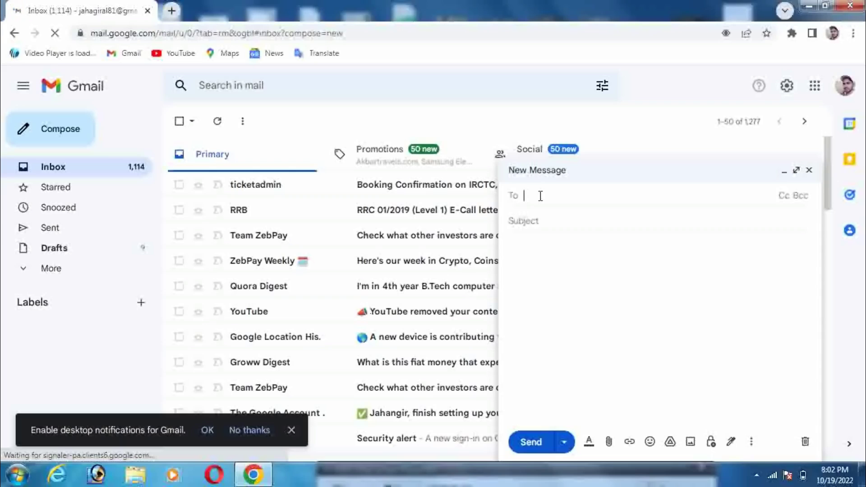
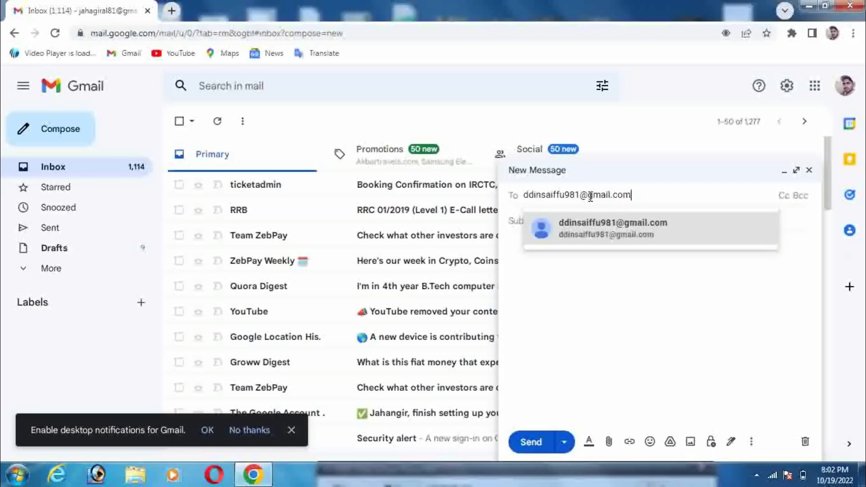
Address the message to the recipient's Gmail address, picking it from the suggestions
{"action": "left_click", "coordinate": [597, 230]}
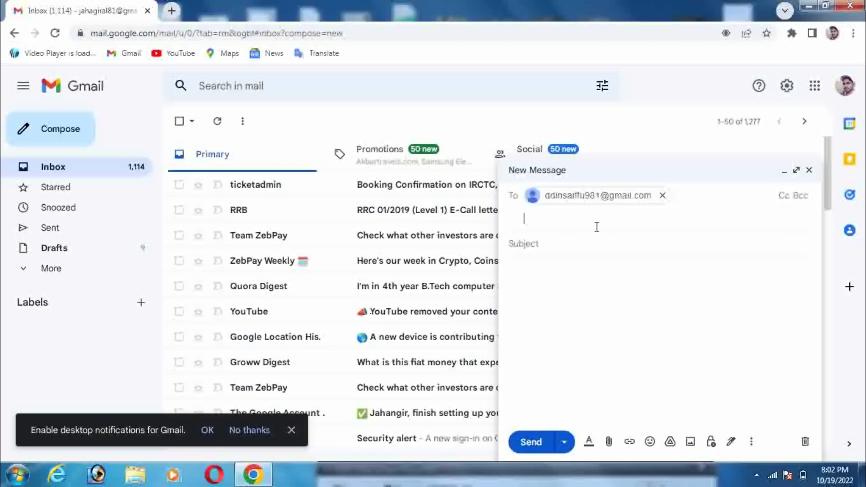
{"action": "left_click", "coordinate": [573, 237]}
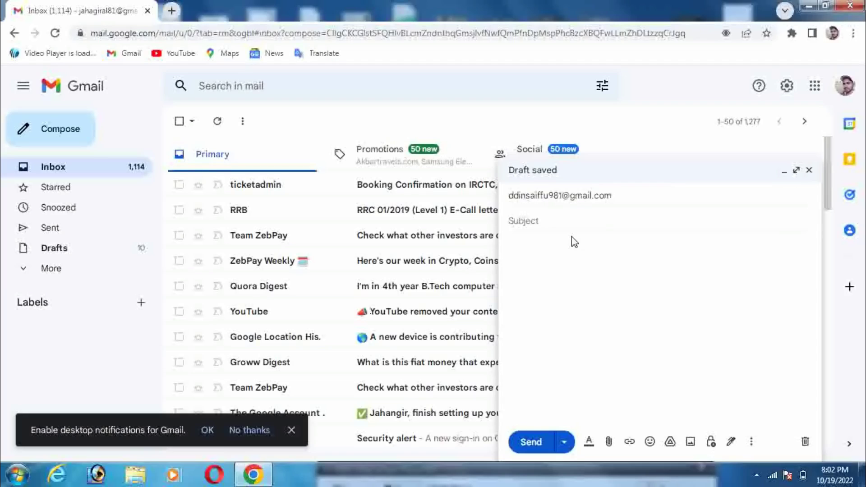
Correct the subject to 'pic, document' and bring up the file picker for attachments
{"action": "type", "text": "pdf file"}
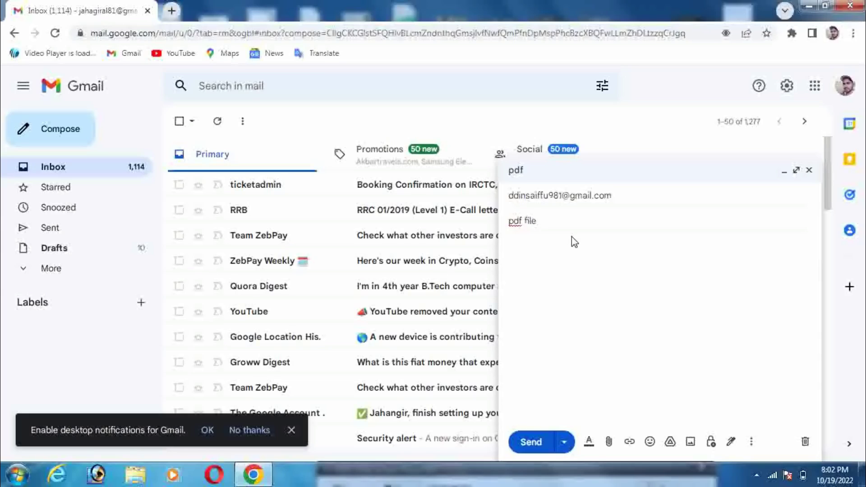
{"action": "type", "text": " p"}
{"action": "key", "text": "BackSpace"}
{"action": "key", "text": "BackSpace"}
{"action": "key", "text": "BackSpace"}
{"action": "key", "text": "BackSpace"}
{"action": "key", "text": "BackSpace"}
{"action": "key", "text": "BackSpace"}
{"action": "key", "text": "BackSpace"}
{"action": "key", "text": "BackSpace"}
{"action": "key", "text": "BackSpace"}
{"action": "key", "text": "BackSpace"}
{"action": "key", "text": "BackSpace"}
{"action": "type", "text": "pic, do"}
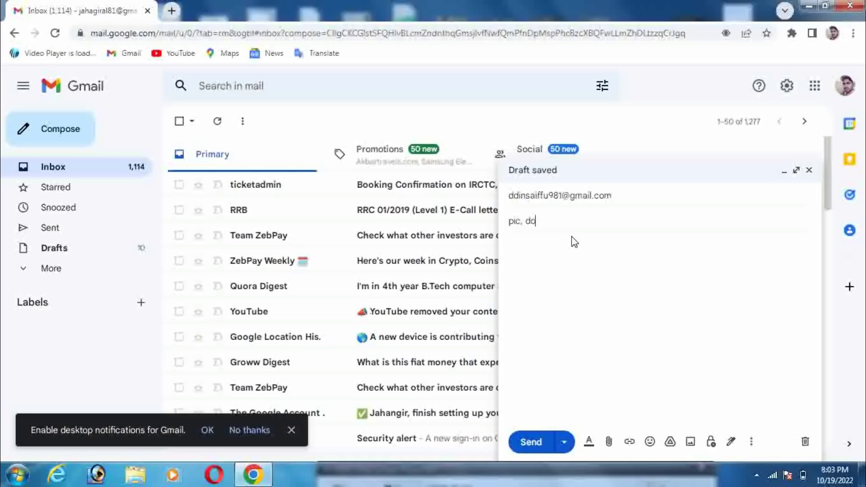
{"action": "type", "text": "cument"}
{"action": "left_click", "coordinate": [609, 442]}
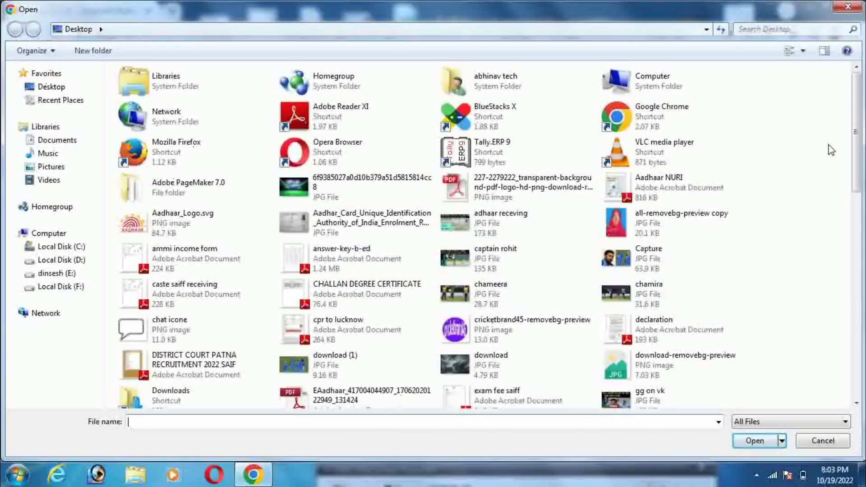
Attach declaration.pdf and saif image.jpg to the draft
{"action": "scroll", "coordinate": [859, 157], "scroll_direction": "down", "scroll_amount": 2}
{"action": "scroll", "coordinate": [859, 157], "scroll_direction": "down", "scroll_amount": 2}
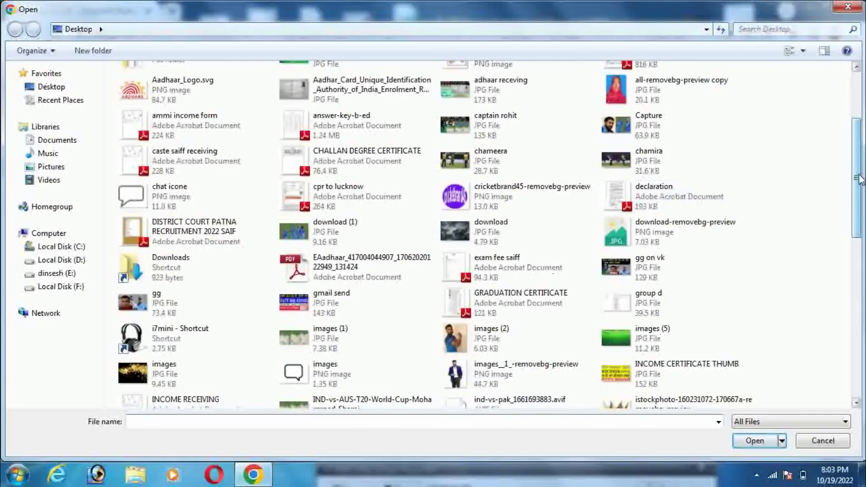
{"action": "left_click", "coordinate": [683, 197]}
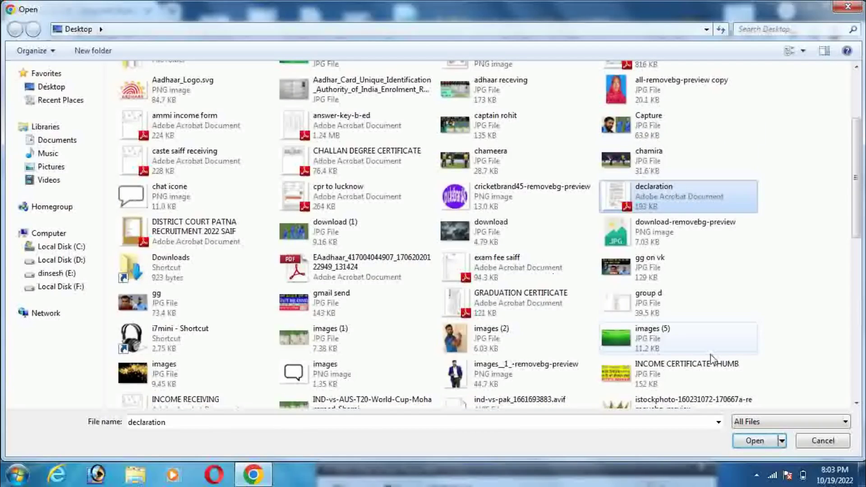
{"action": "left_click", "coordinate": [858, 403]}
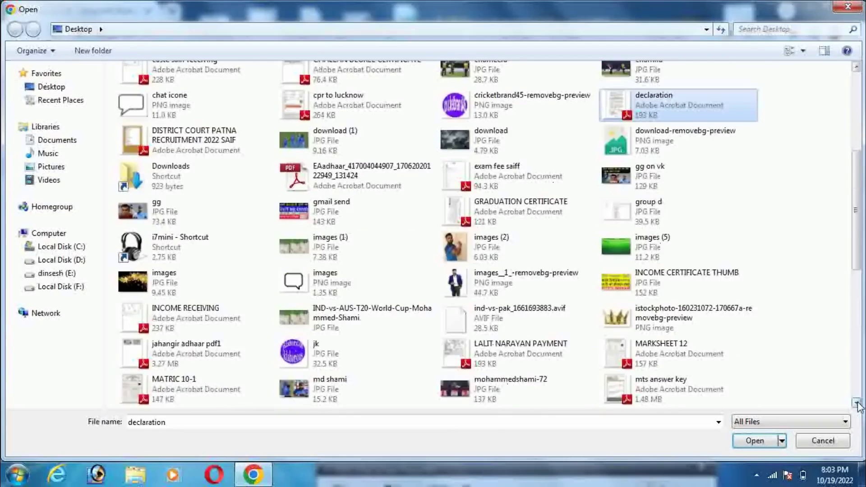
{"action": "left_click", "coordinate": [858, 403]}
{"action": "left_click", "coordinate": [858, 403]}
{"action": "left_click", "coordinate": [858, 403]}
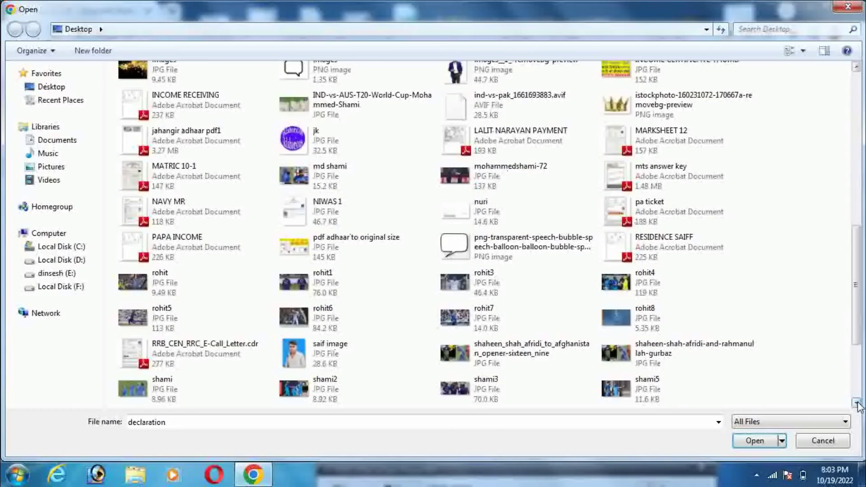
{"action": "left_click", "coordinate": [348, 359], "text": "ctrl"}
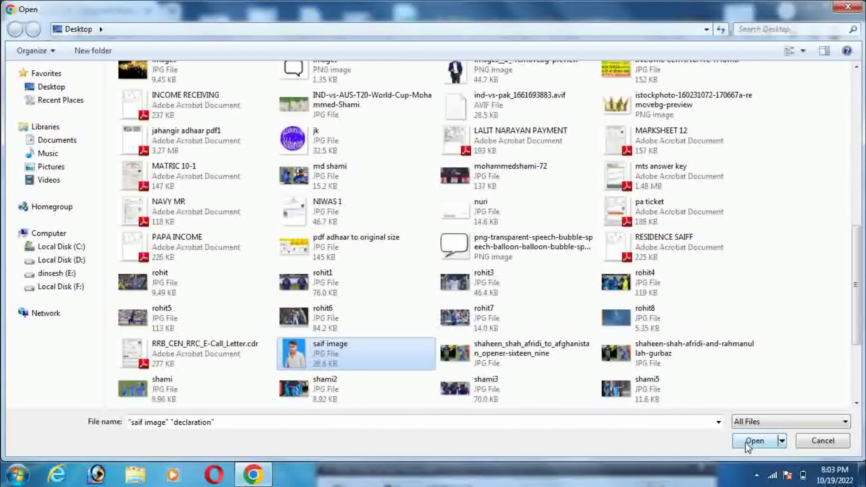
{"action": "left_click", "coordinate": [747, 445]}
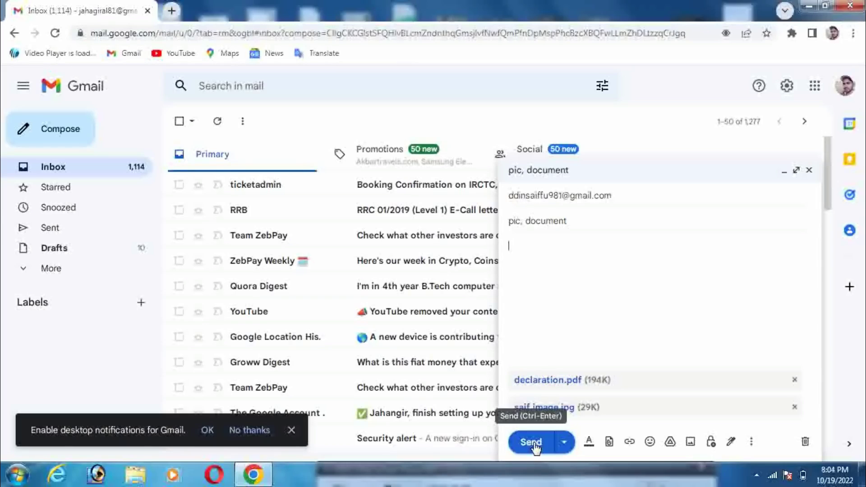
Send the 'pic, document' email once both attachments have uploaded
{"action": "left_click", "coordinate": [531, 443]}
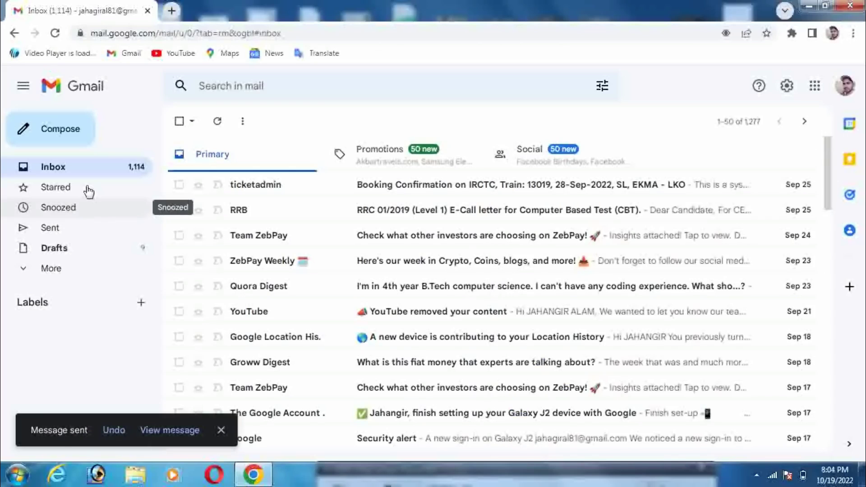
Check the sent 'pic, document' email in the Sent folder, then return to the list
{"action": "left_click", "coordinate": [67, 233]}
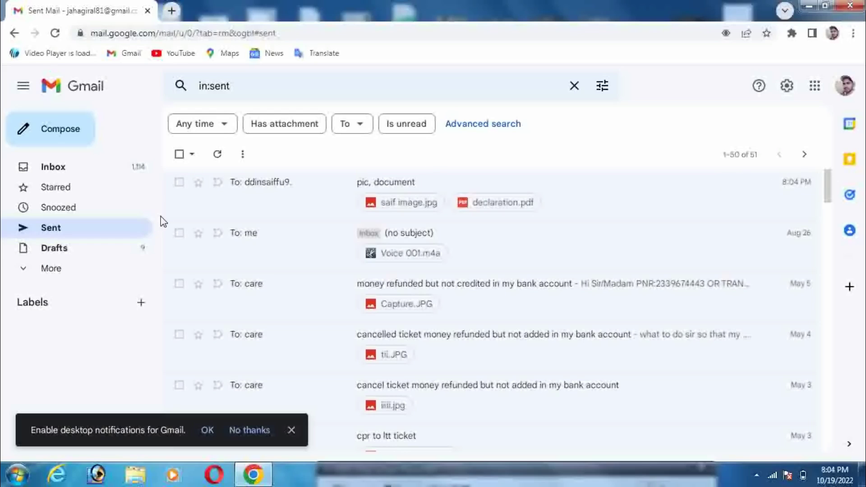
{"action": "left_click", "coordinate": [291, 193]}
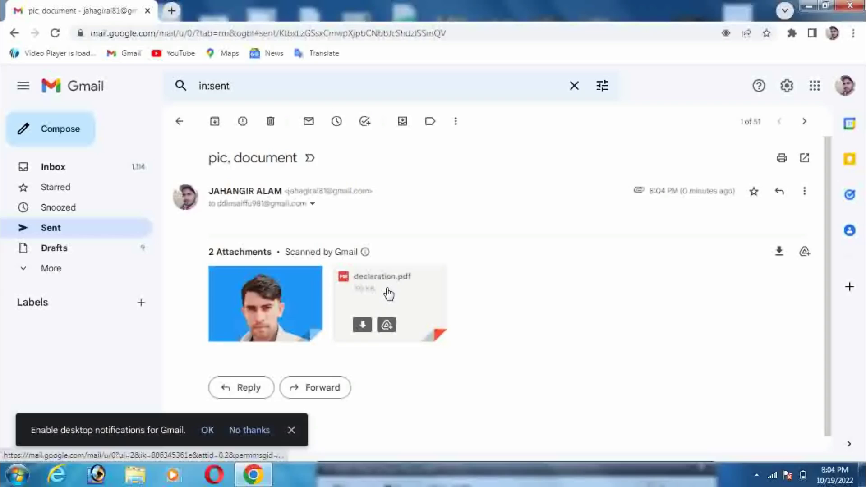
{"action": "left_click", "coordinate": [179, 121]}
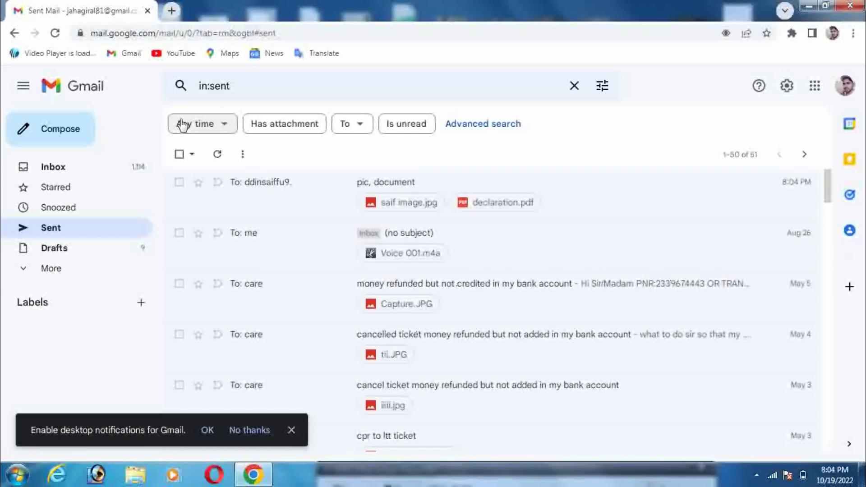